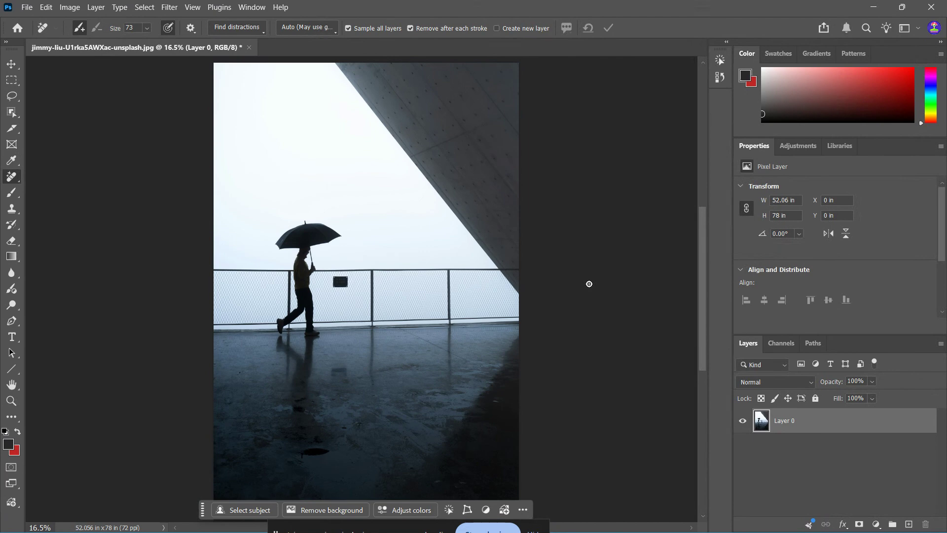
key("v")
left_click(27, 8)
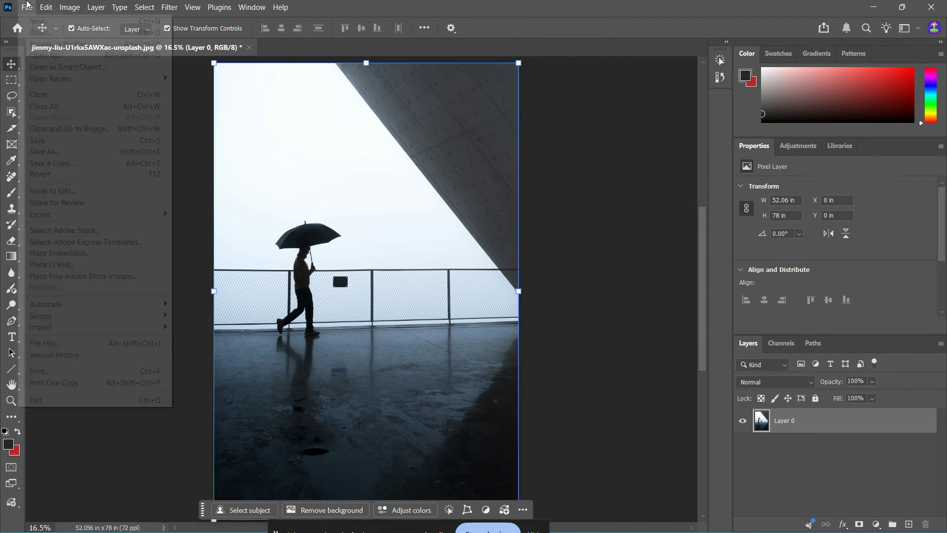
left_click(40, 32)
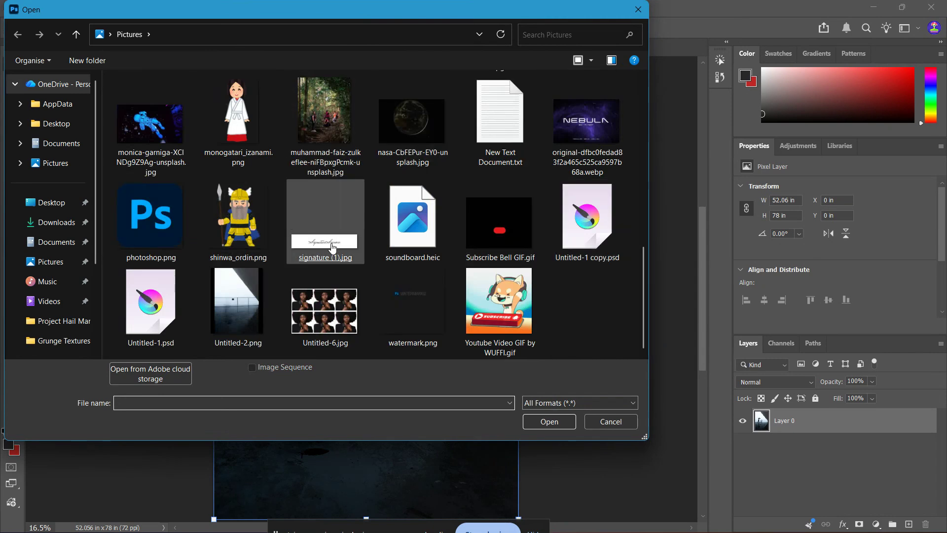
key("Escape")
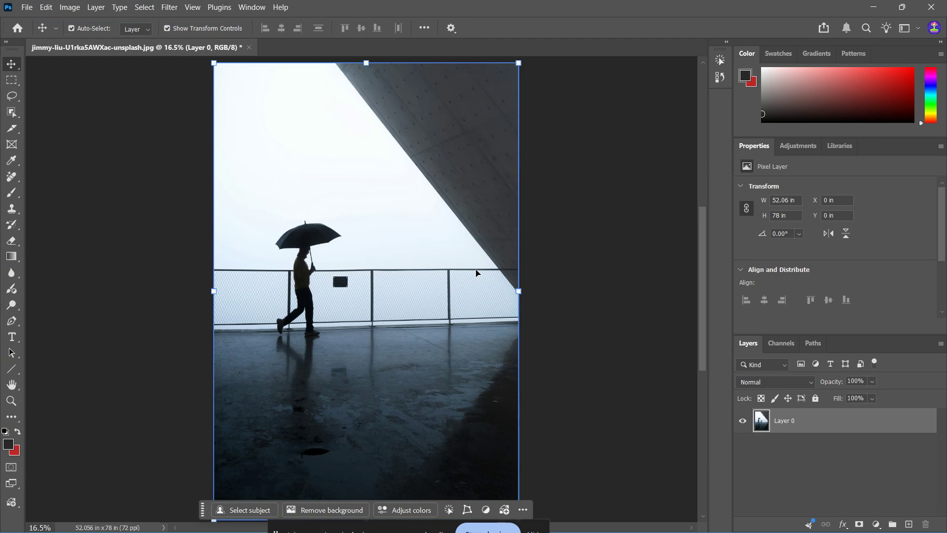
Step: Add a new blank layer above the photo layer for the retouching
scroll(338, 291, "up", 1, "alt")
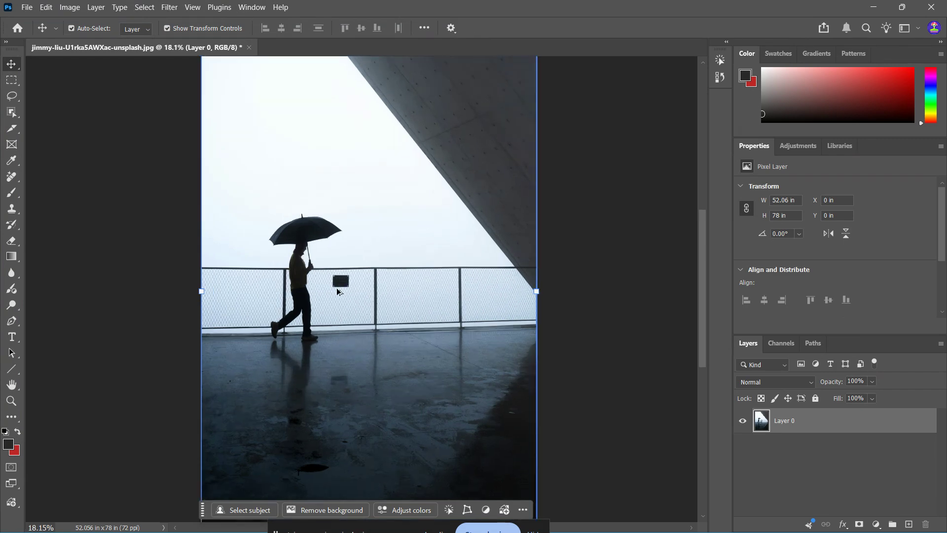
scroll(338, 290, "up", 4, "alt")
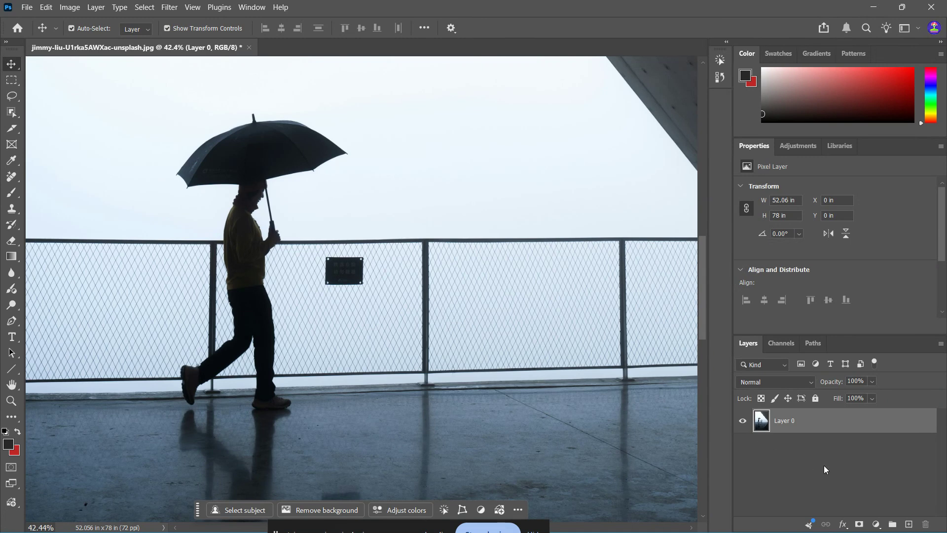
left_click(908, 523)
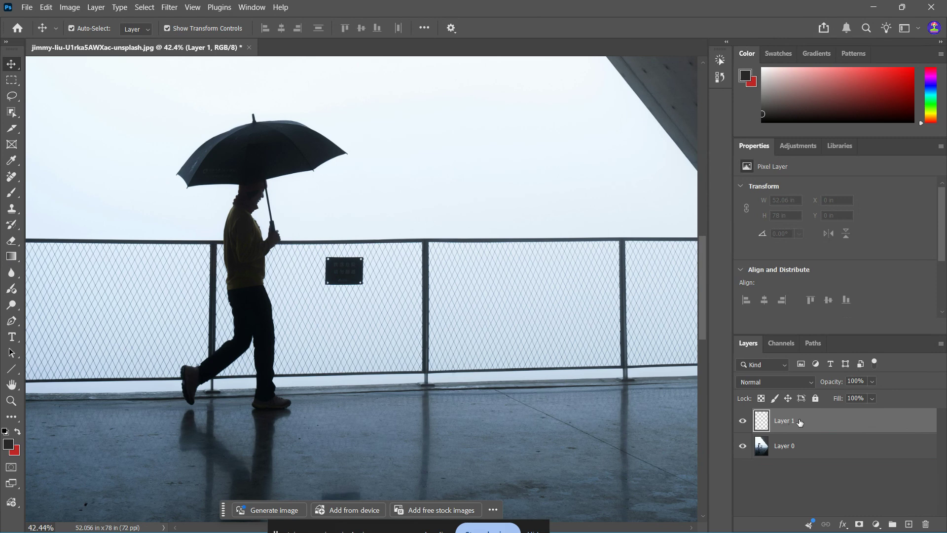
left_click(789, 445)
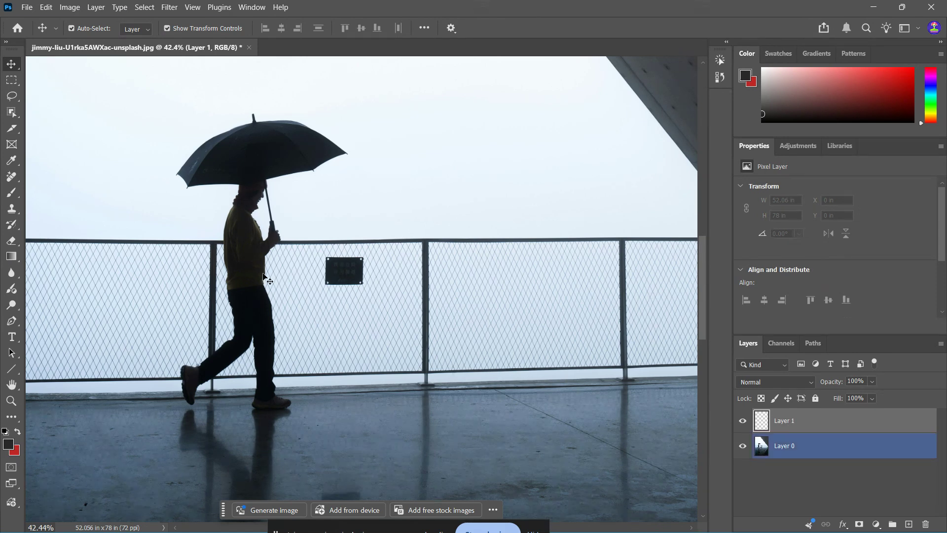
Step: Remove the dark sign from the wire fence with the Remove Tool at brush size 63, painting on the blank layer
left_click(10, 177)
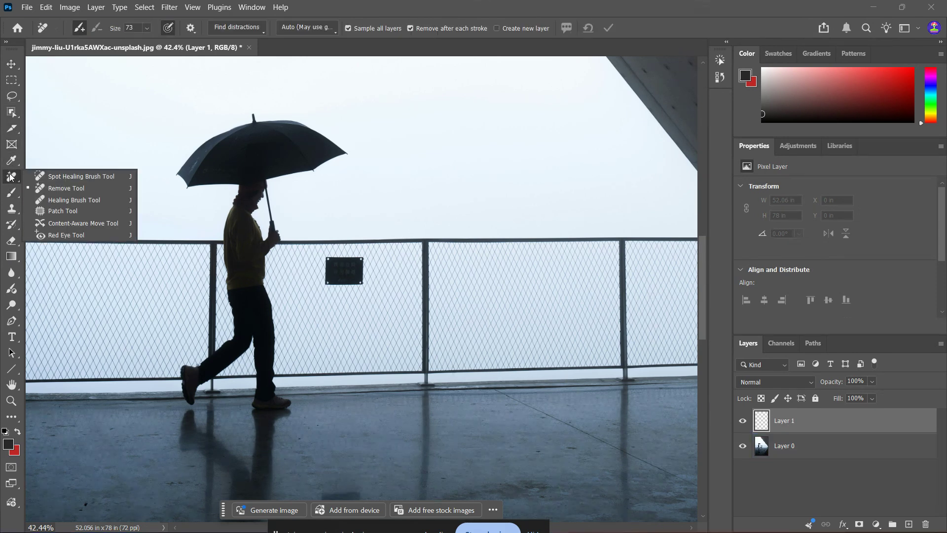
left_click(79, 190)
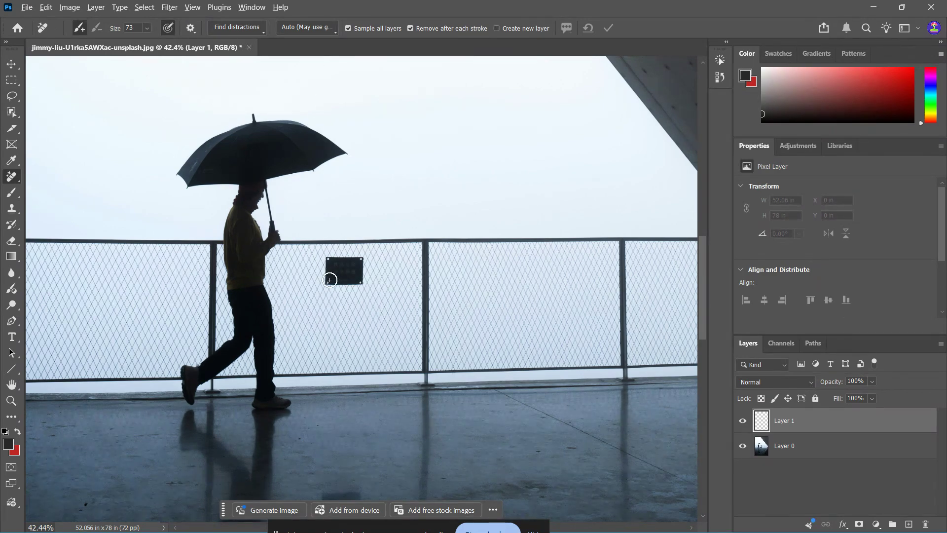
scroll(330, 280, "up", 6)
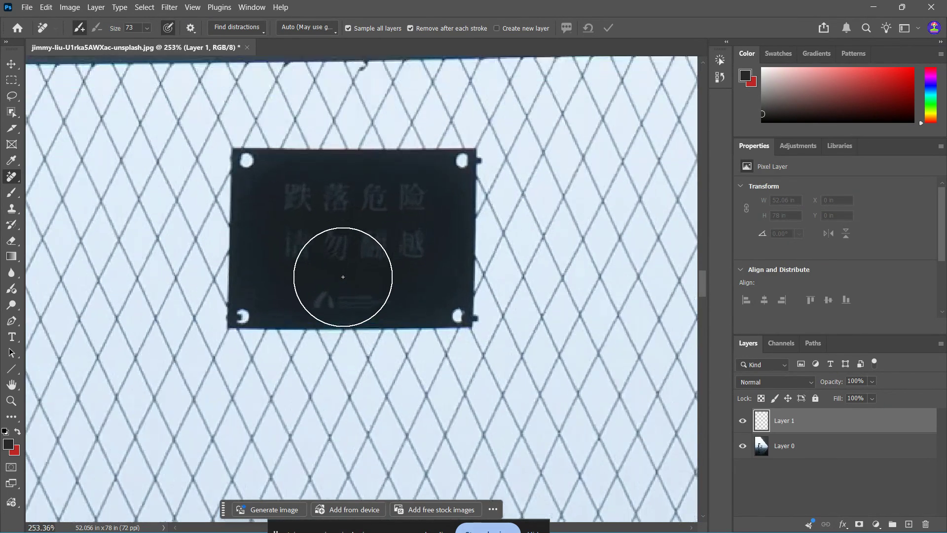
scroll(343, 277, "up", 2)
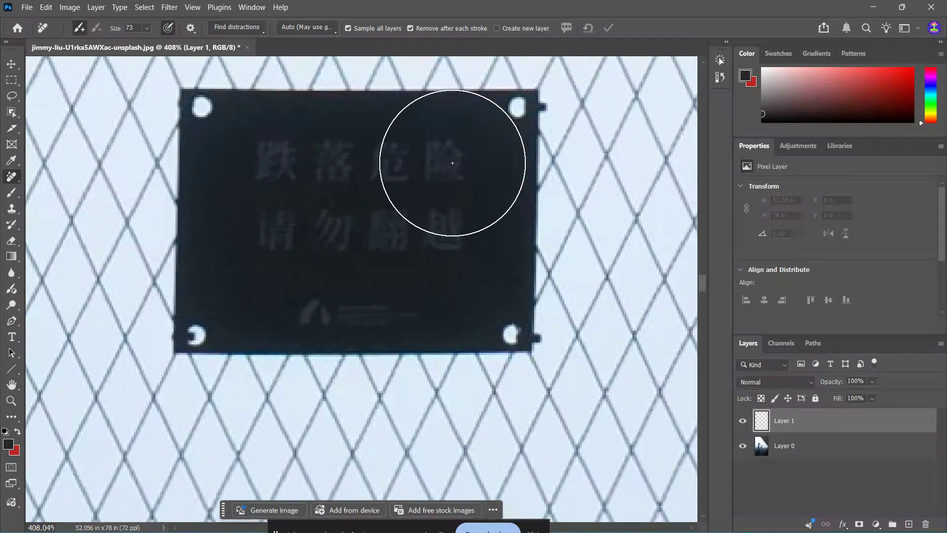
left_click(146, 28)
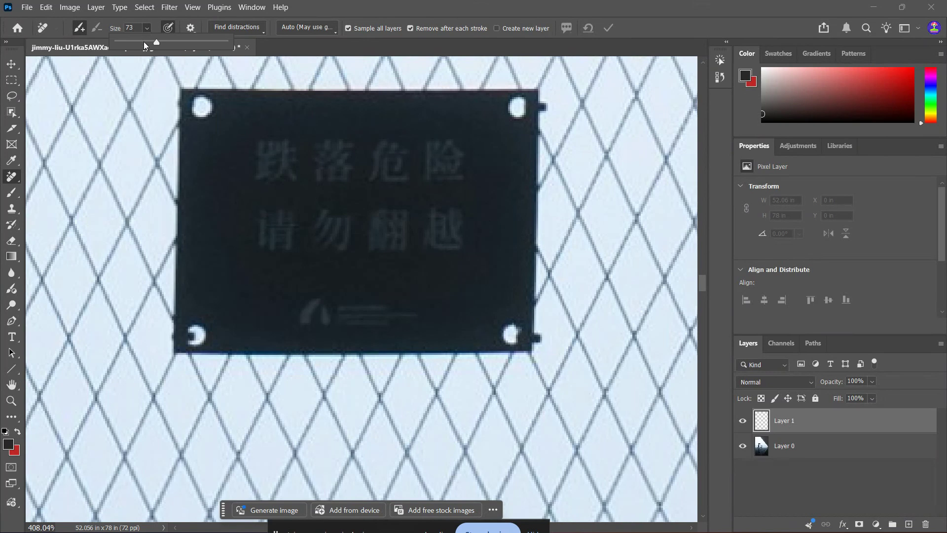
left_click(151, 42)
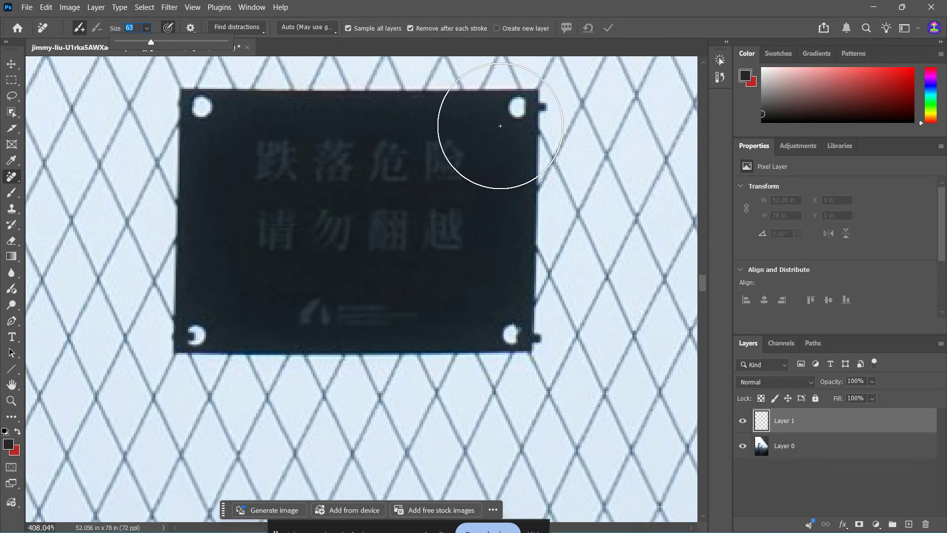
left_click(506, 129)
mouse_move(503, 126)
left_mouse_down()
mouse_move(501, 317)
mouse_move(201, 327)
mouse_move(207, 114)
mouse_move(488, 105)
mouse_move(501, 96)
mouse_move(443, 148)
mouse_move(395, 225)
mouse_move(370, 232)
mouse_move(442, 147)
mouse_move(395, 218)
mouse_move(285, 212)
mouse_move(294, 190)
mouse_move(393, 194)
mouse_move(414, 205)
mouse_move(327, 179)
mouse_move(205, 96)
mouse_move(327, 158)
mouse_move(392, 222)
left_mouse_up()
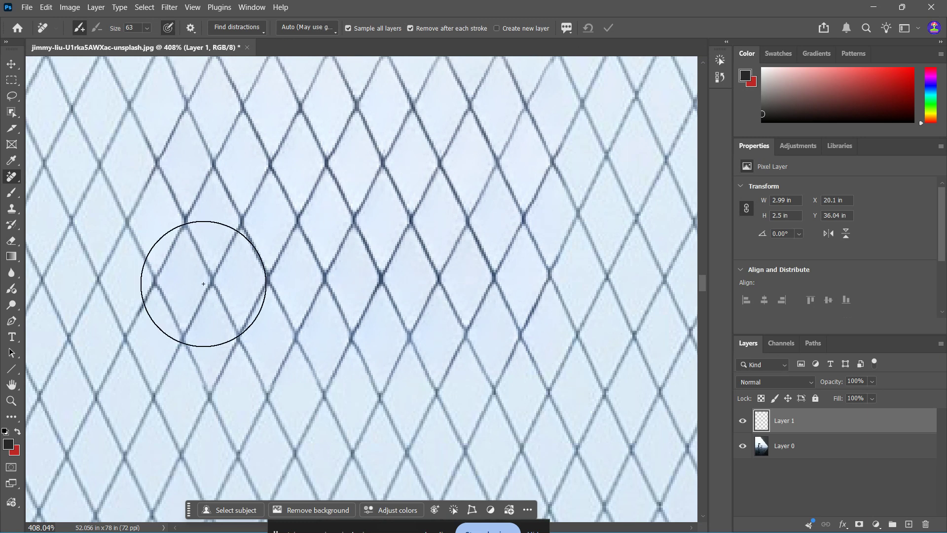
Step: Examine the retouched fence mesh close up and within the whole photo for visible traces of the removal
scroll(372, 363, "down", 5)
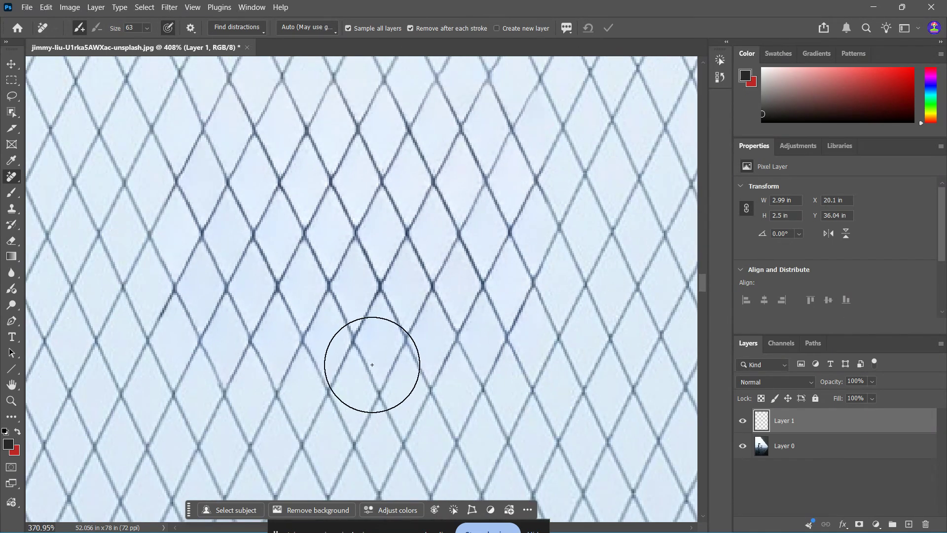
scroll(372, 364, "down", 5)
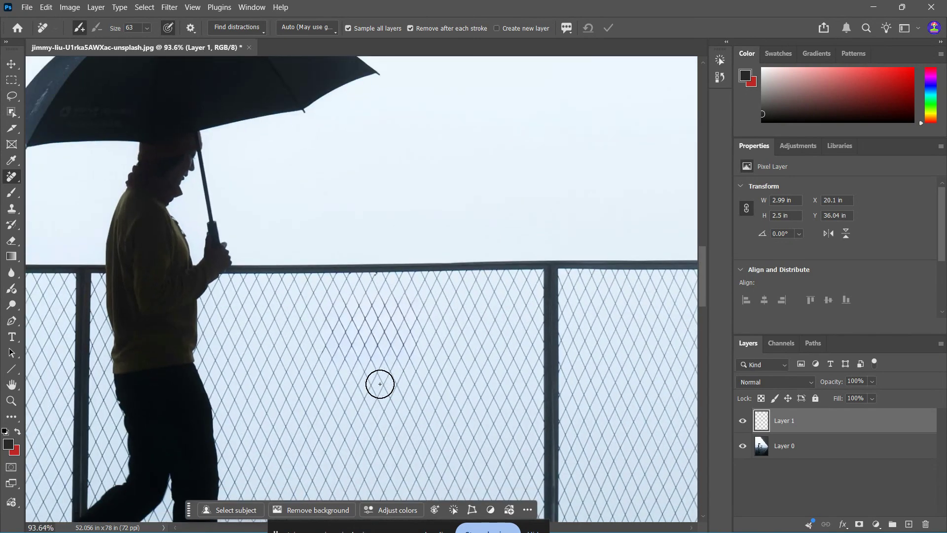
scroll(380, 383, "down", 2)
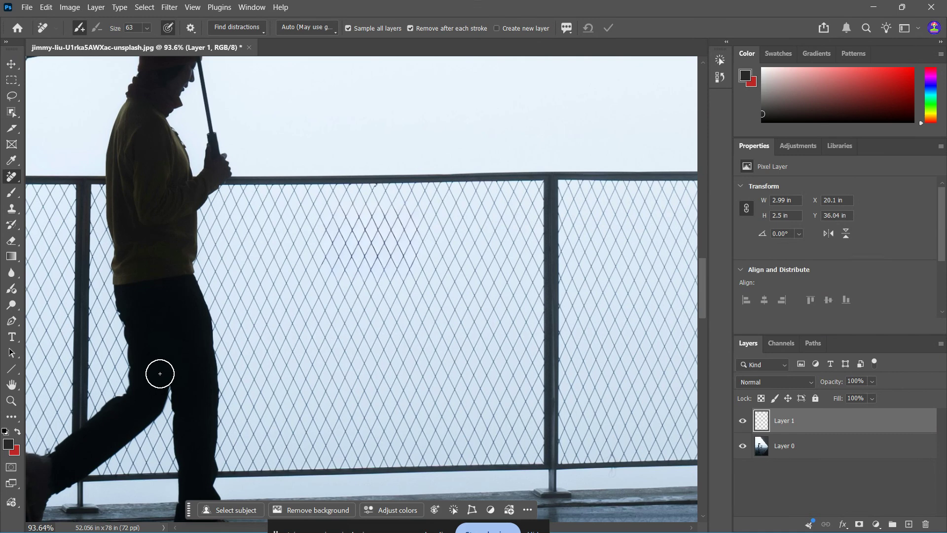
scroll(160, 373, "down", 8)
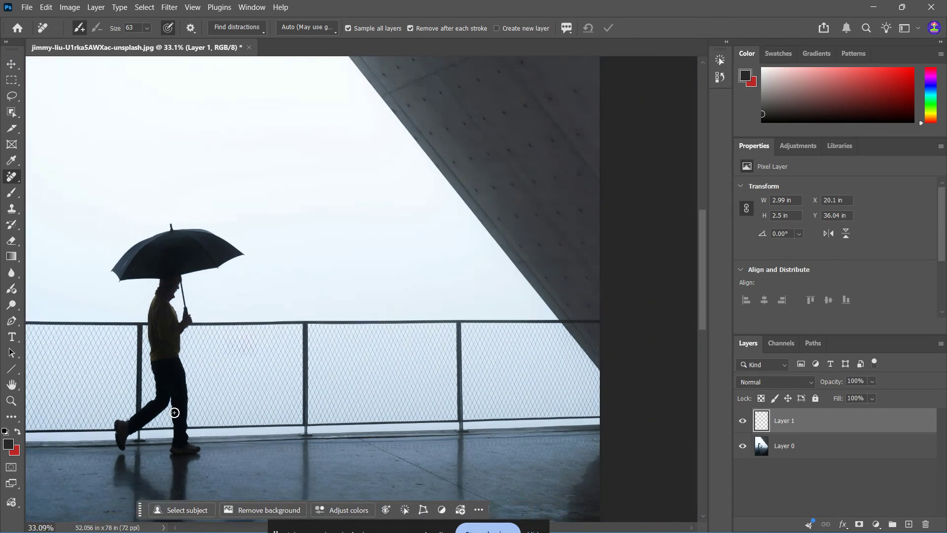
scroll(174, 413, "down", 1)
scroll(628, 384, "down", 4)
scroll(122, 357, "up", 4)
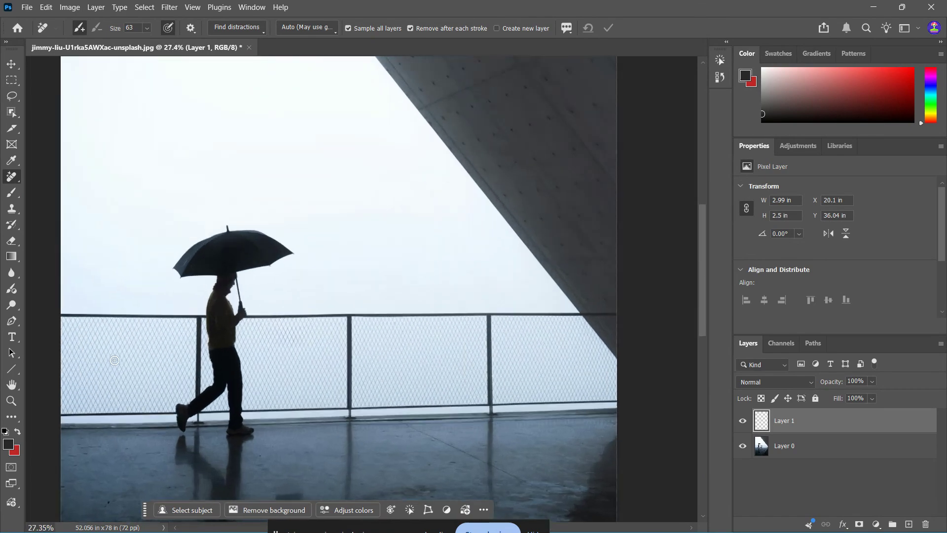
scroll(115, 360, "up", 2)
scroll(398, 332, "up", 2)
scroll(438, 337, "up", 4)
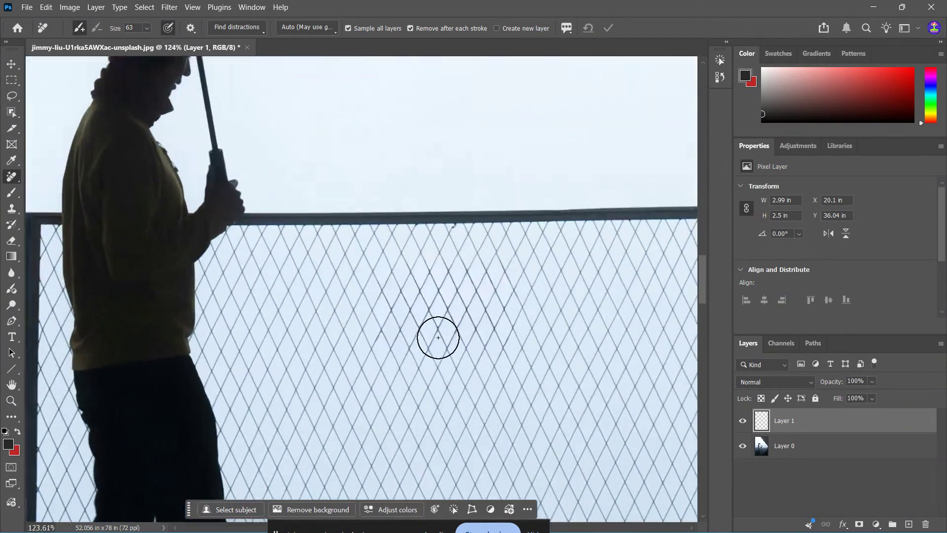
scroll(438, 337, "up", 2)
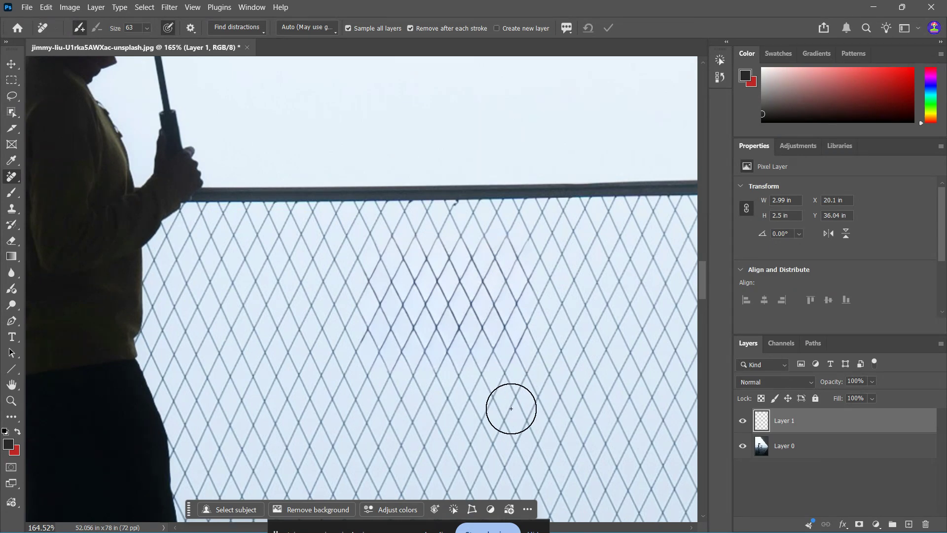
scroll(341, 411, "down", 6)
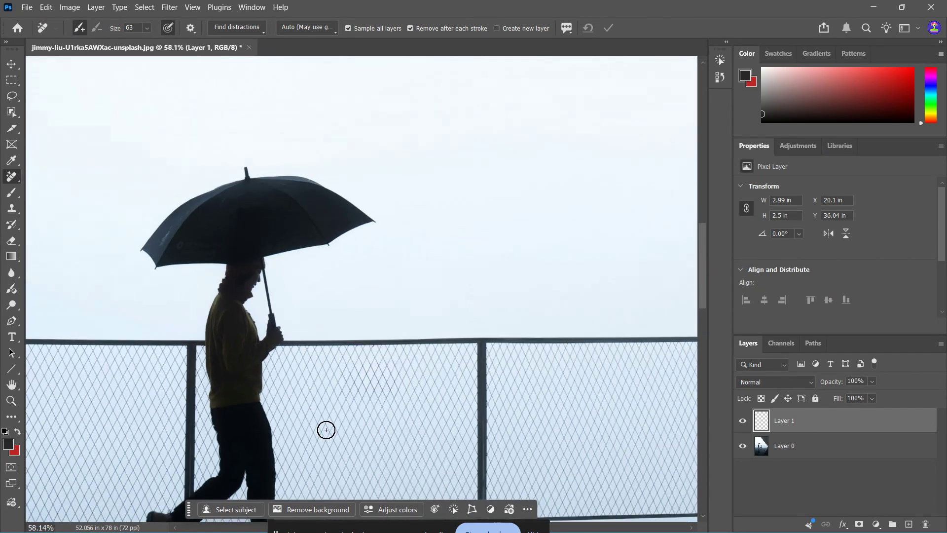
scroll(355, 168, "down", 4)
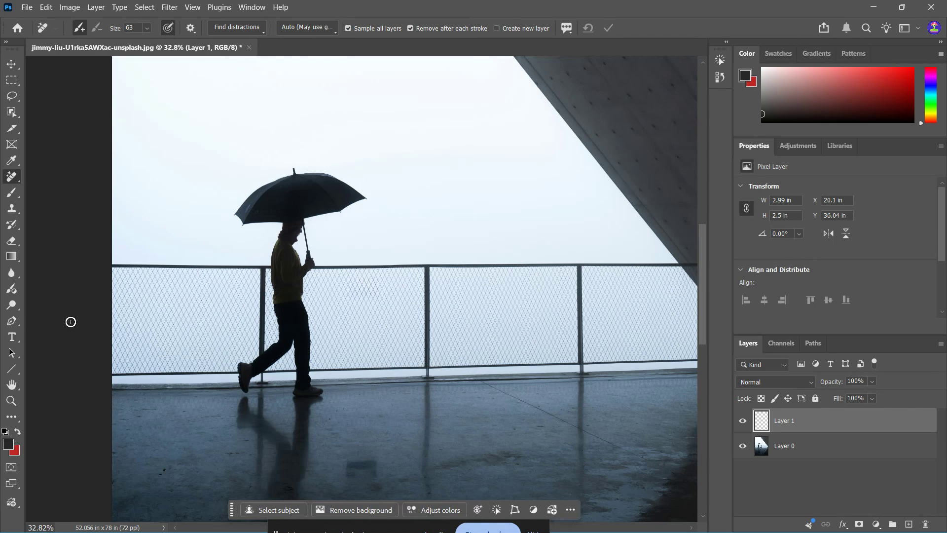
scroll(71, 322, "down", 2)
scroll(71, 322, "up", 1)
scroll(668, 336, "down", 2)
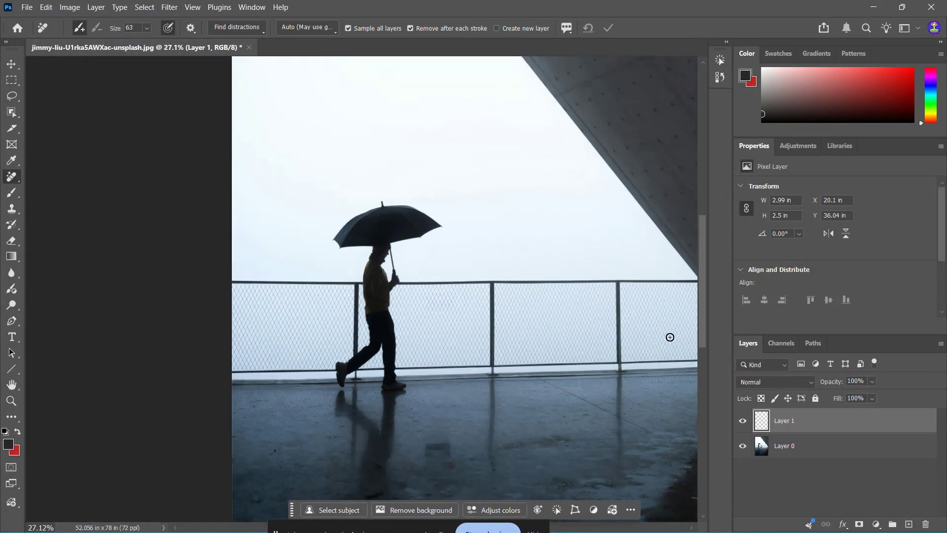
scroll(670, 337, "up", 3)
scroll(670, 337, "up", 1)
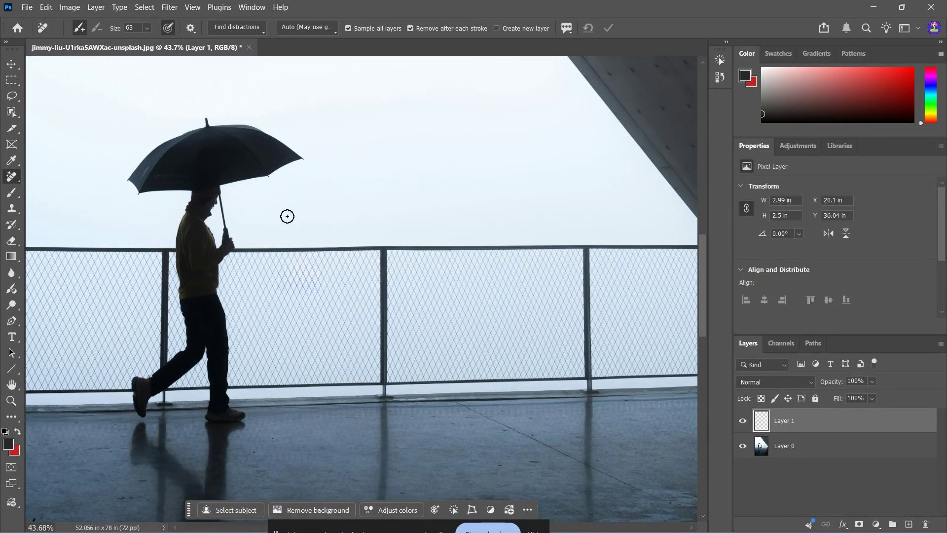